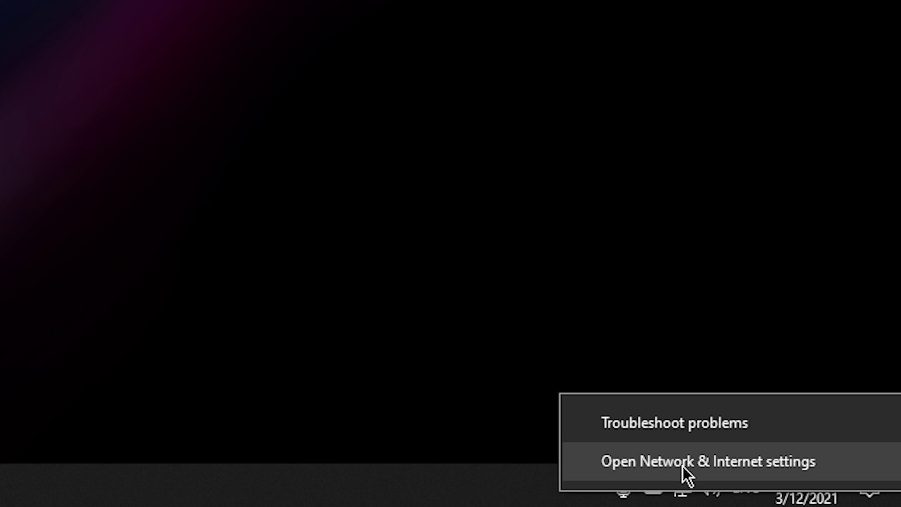
- Open the Ethernet adapter's Properties from Network & Internet settings' Change adapter options
click(682, 466)
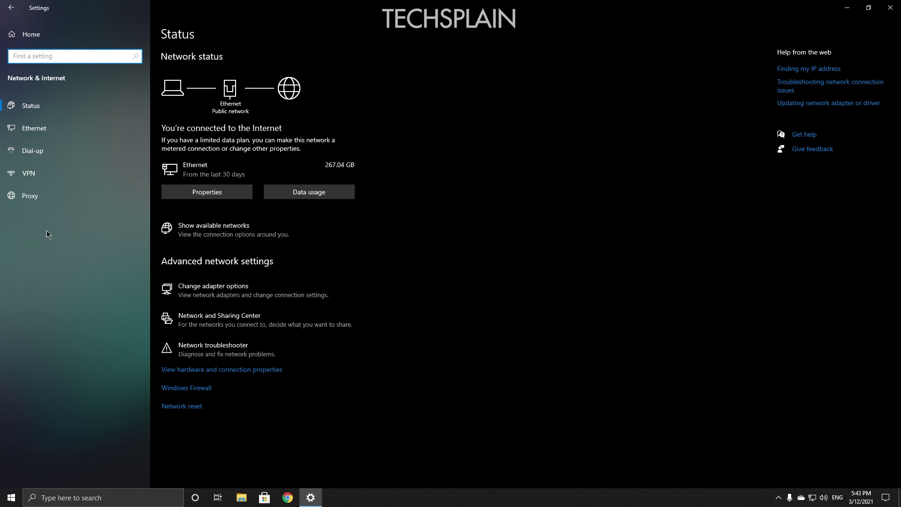
click(23, 129)
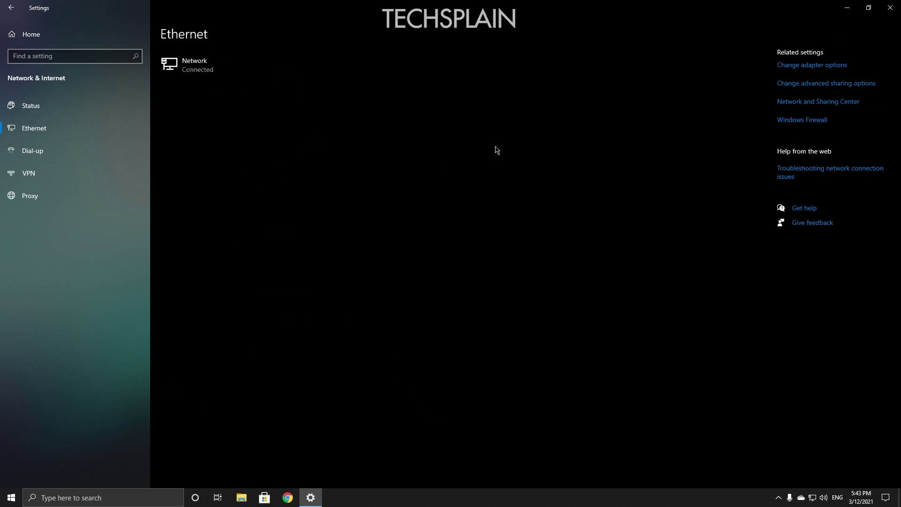
click(789, 66)
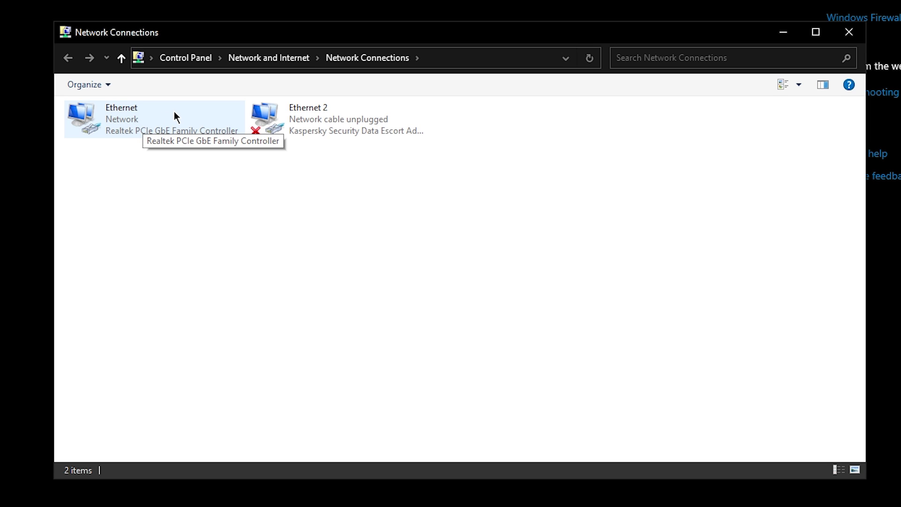
right_click(133, 111)
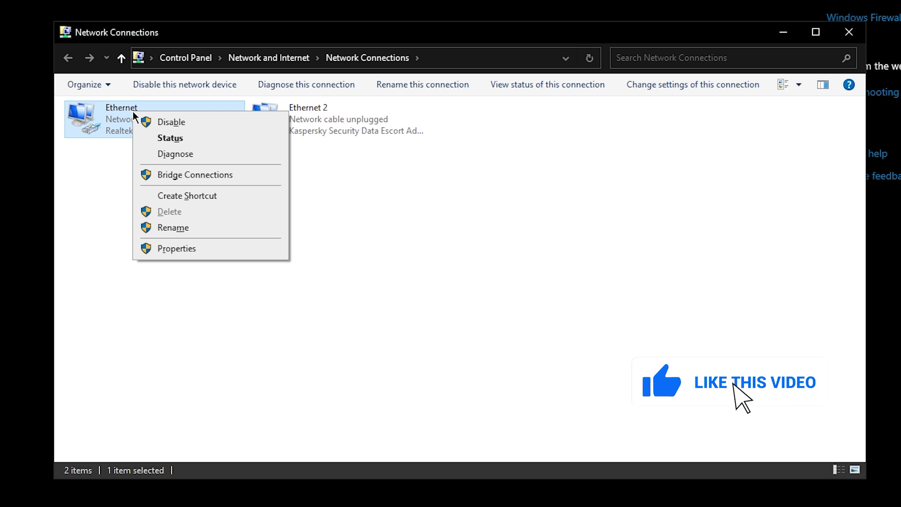
click(174, 250)
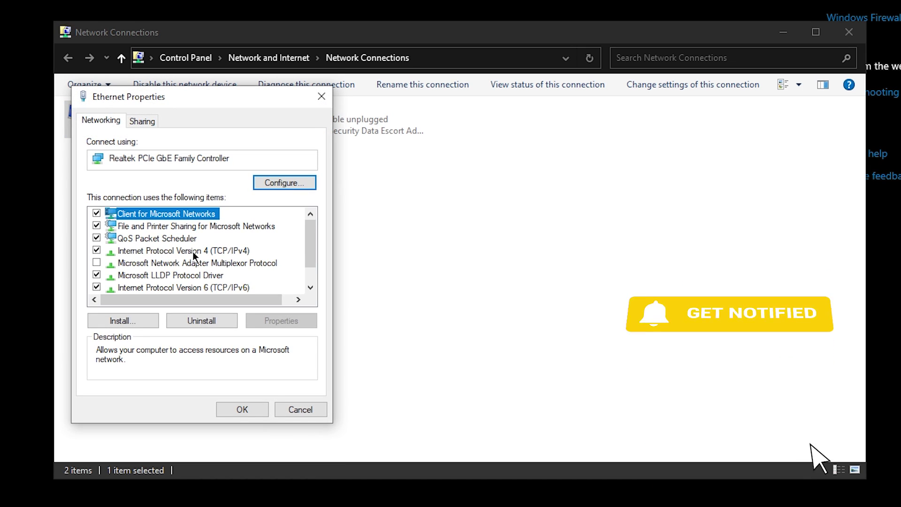
- Open the Internet Protocol Version 4 (TCP/IPv4) properties and move that dialog up and left
double_click(173, 252)
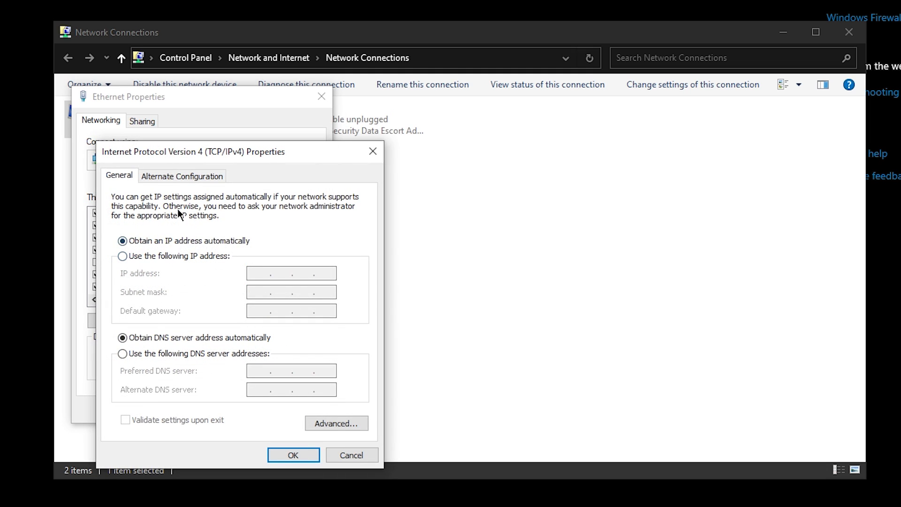
drag(269, 88, 246, 58)
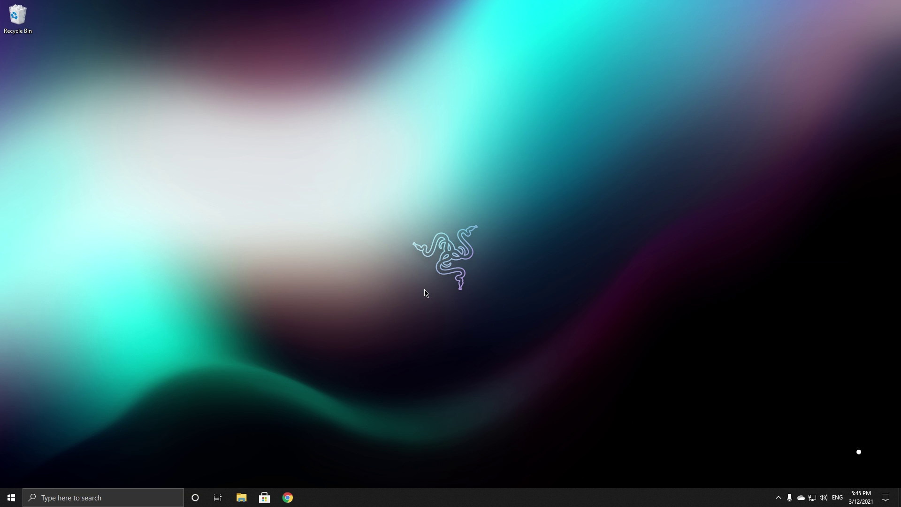
- Launch Command Prompt as administrator by searching for cmd
click(112, 499)
text(c)
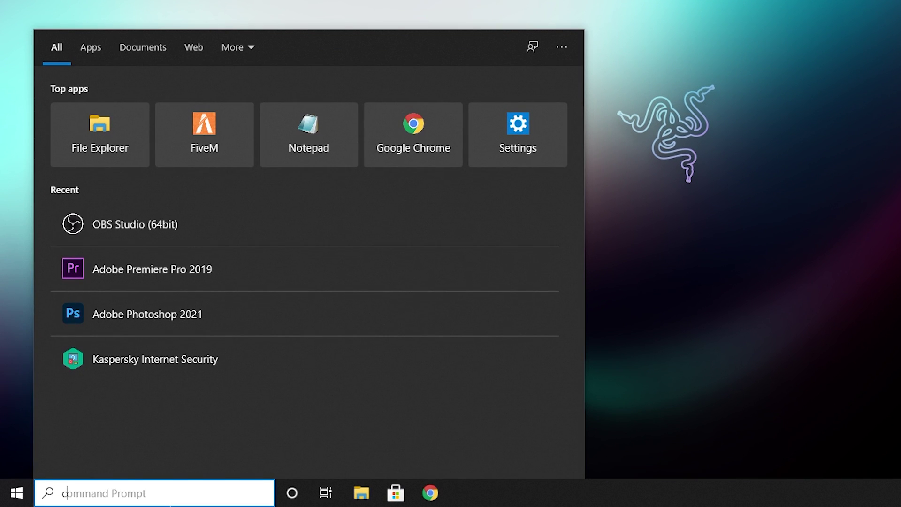
text(md)
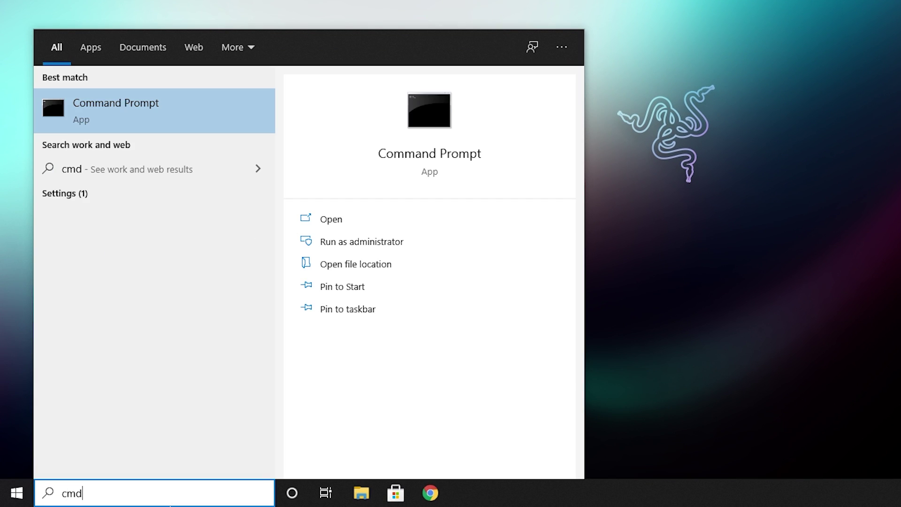
click(386, 241)
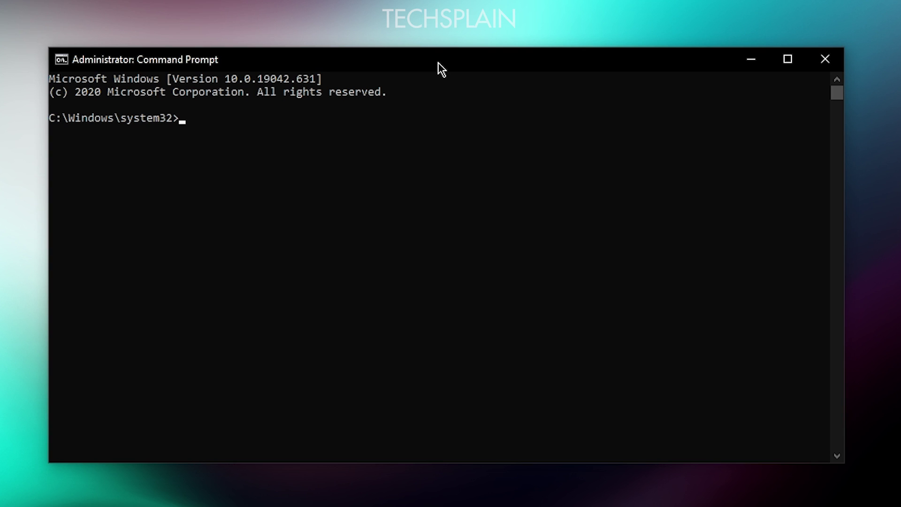
- Run 'netsh winsock reset catalog' and 'netsh int ipv4 reset reset.log'
text(n)
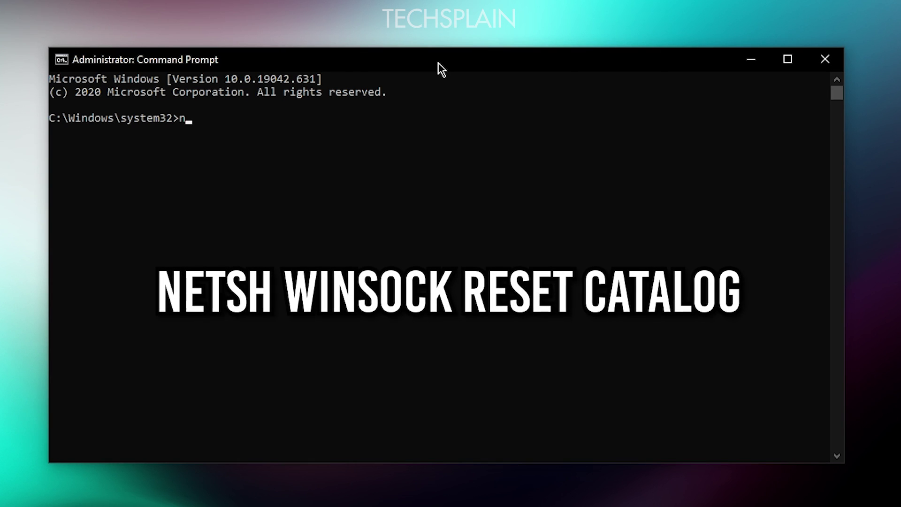
text(etsh winsock re)
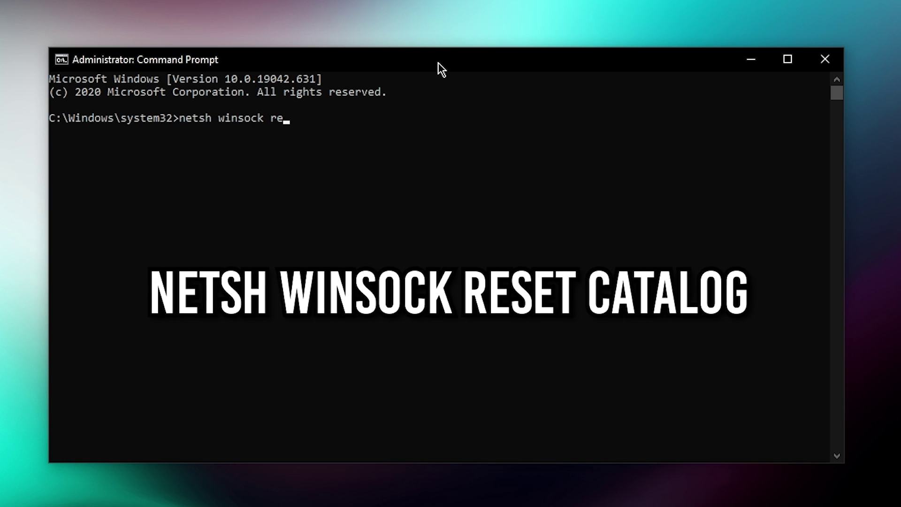
text(set catalog)
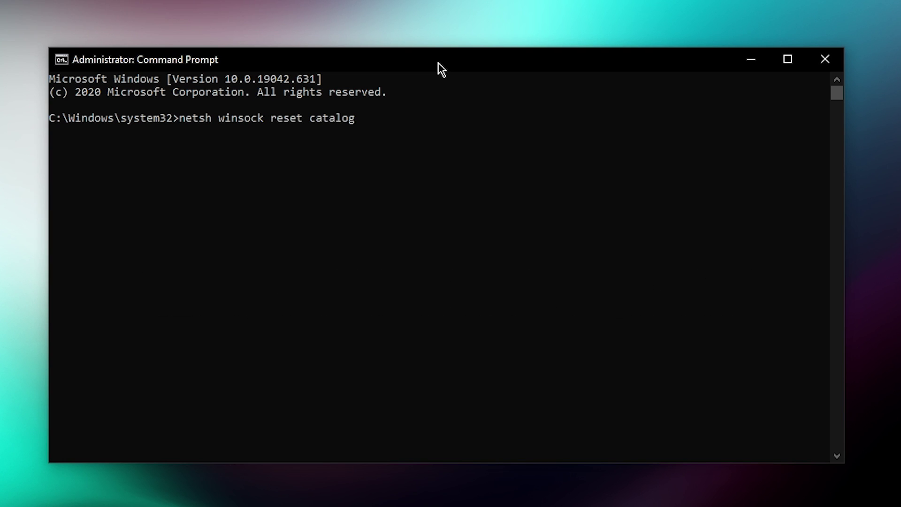
key(Return)
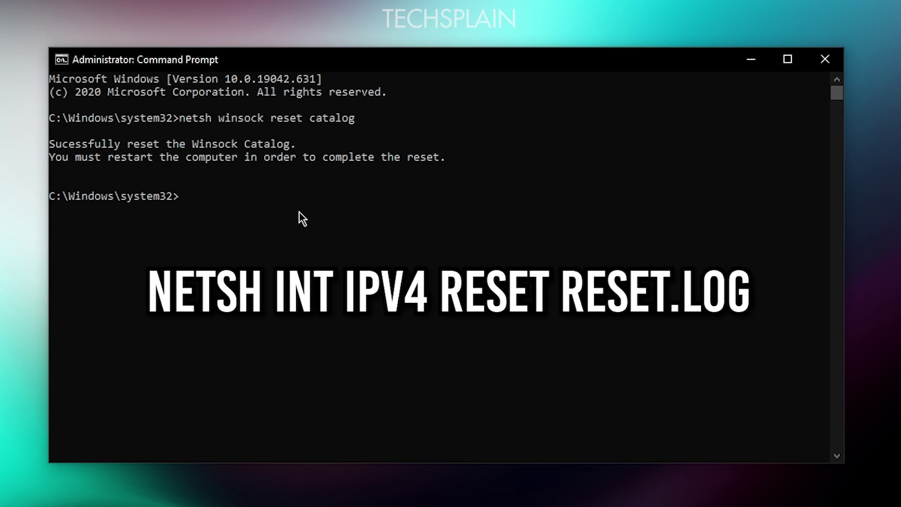
text(netsh int ip)
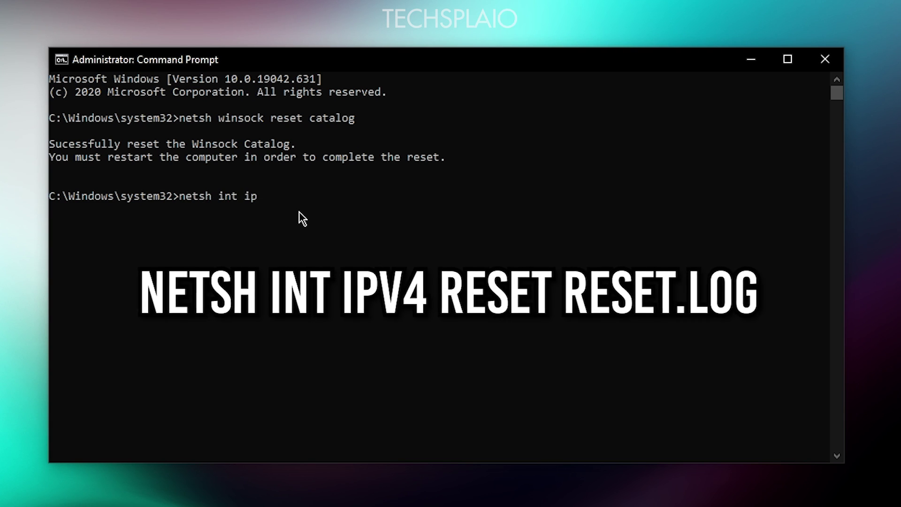
text(v4 reset reset.log)
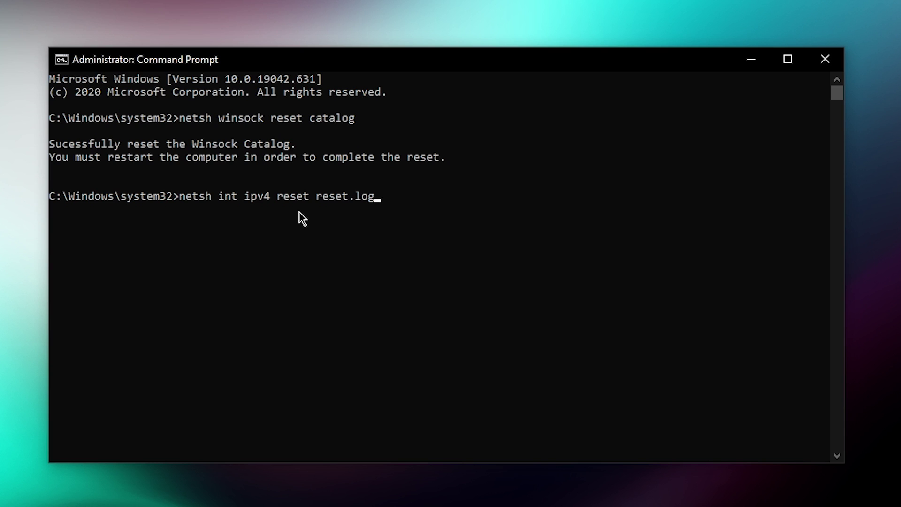
key(Return)
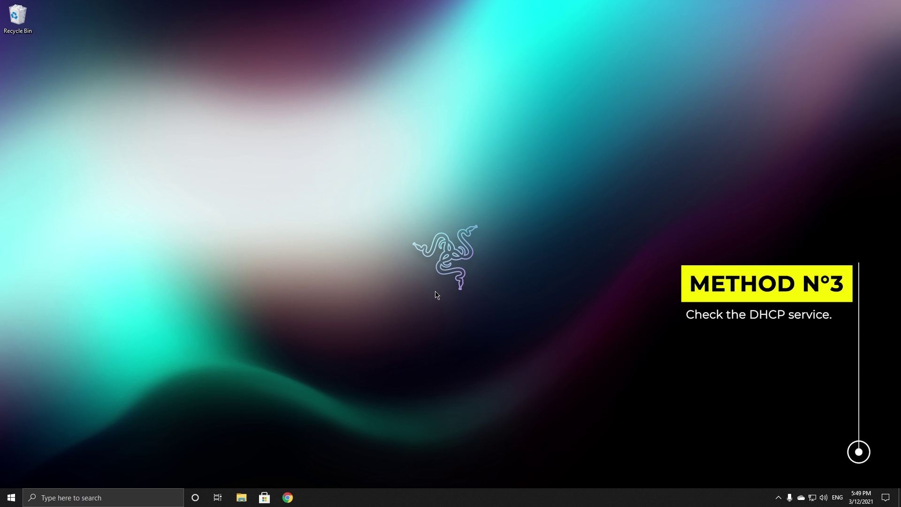
- Open the Services console through the Run dialog with 'services'
click(146, 498)
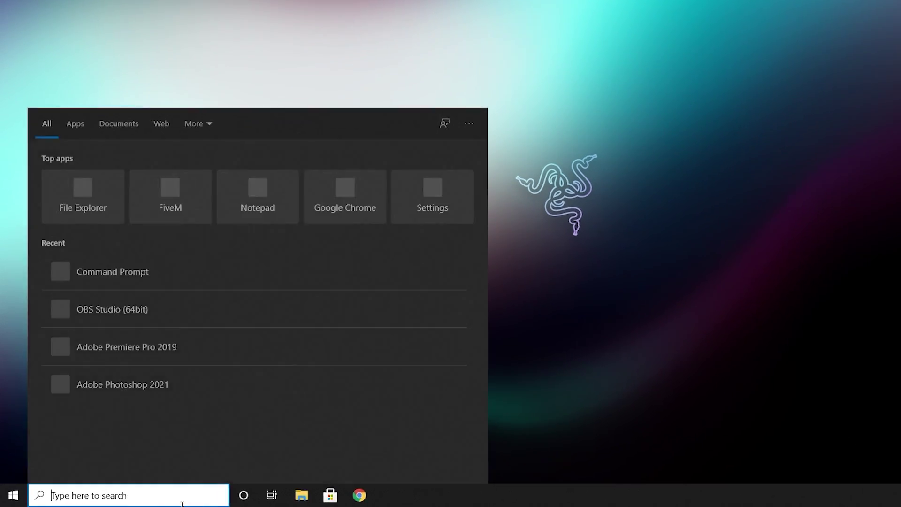
text(run)
key(Return)
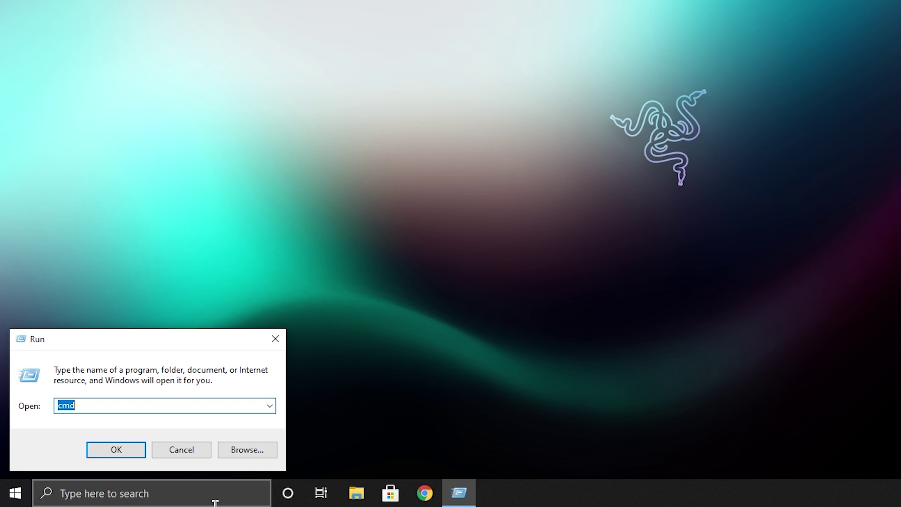
text(services)
key(Return)
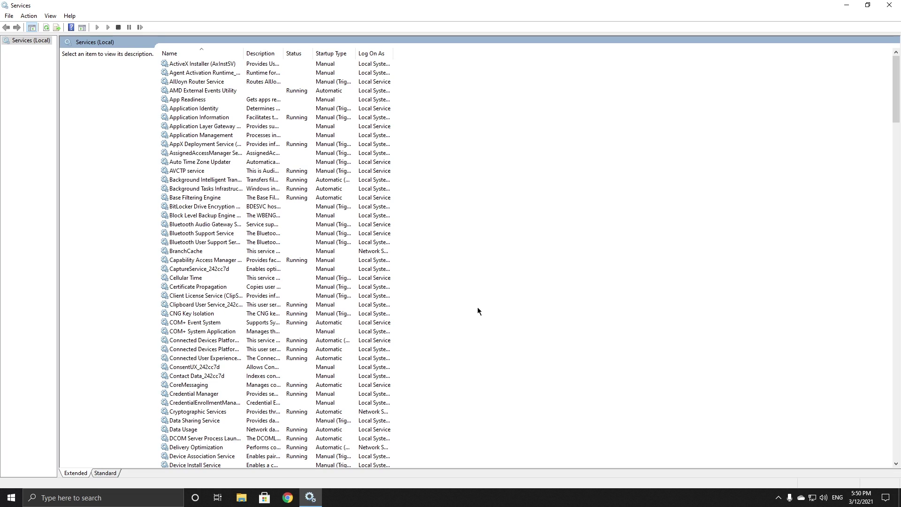
- Confirm the DHCP Client service's startup type is Automatic and bring up its actions
scroll(242, 199, down, 1)
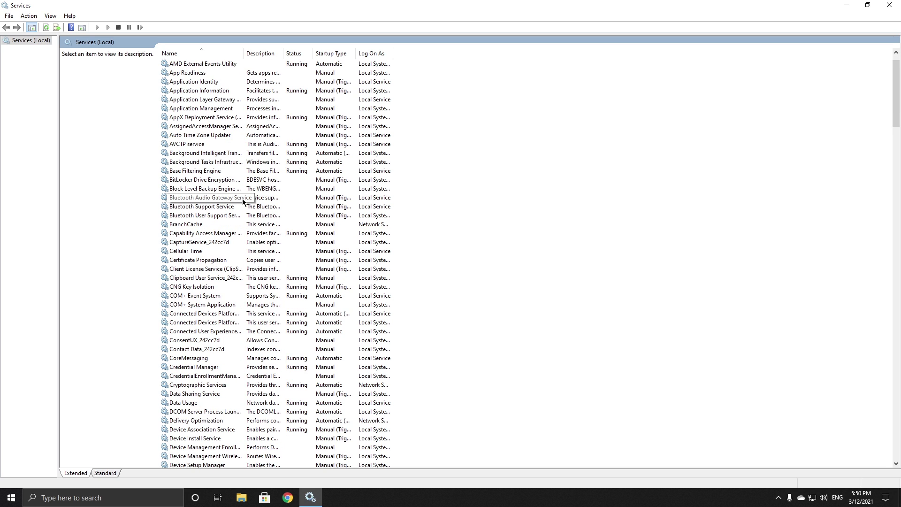
scroll(242, 199, down, 6)
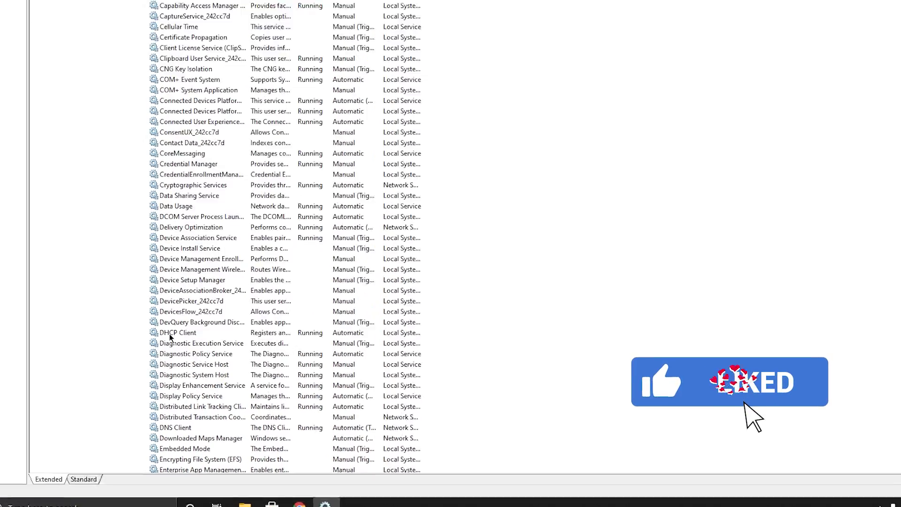
double_click(171, 333)
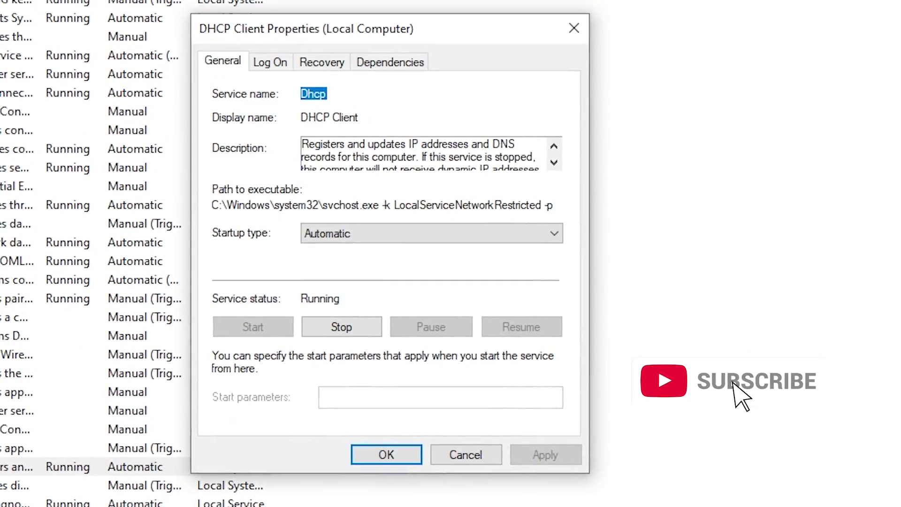
click(339, 237)
click(335, 263)
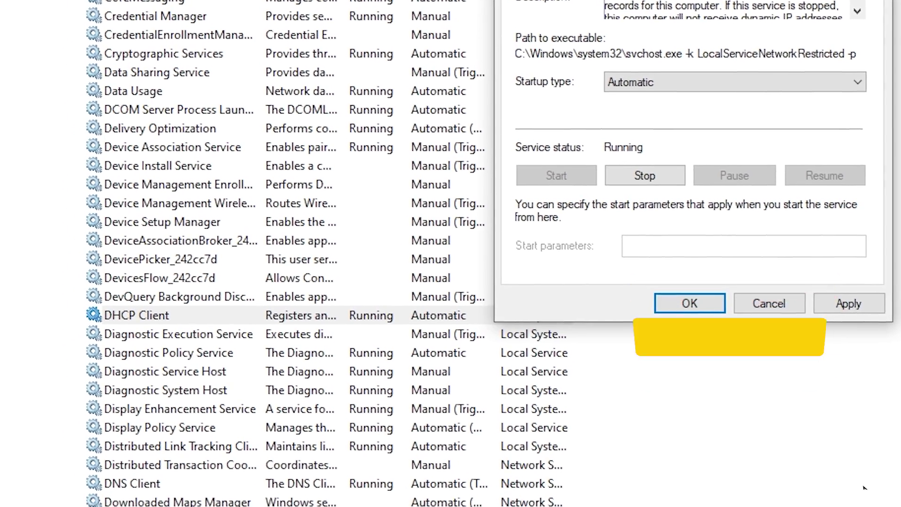
click(386, 454)
click(407, 297)
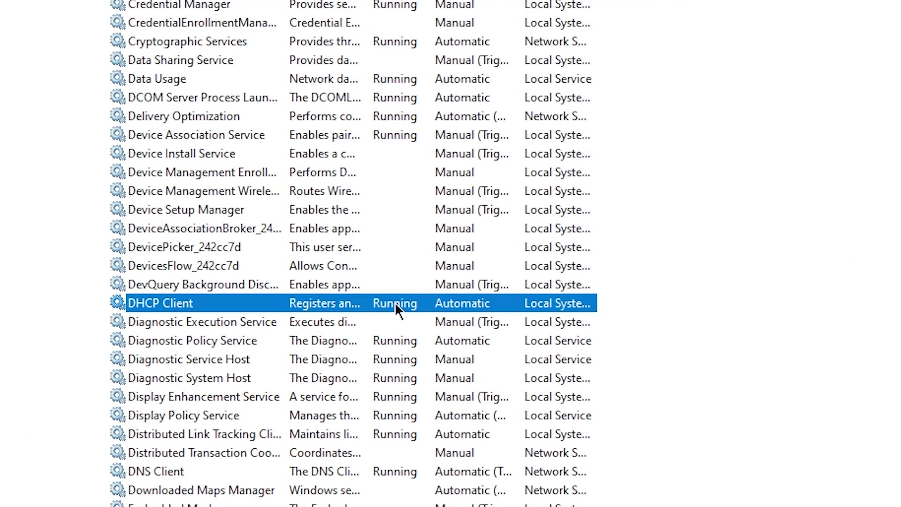
right_click(391, 306)
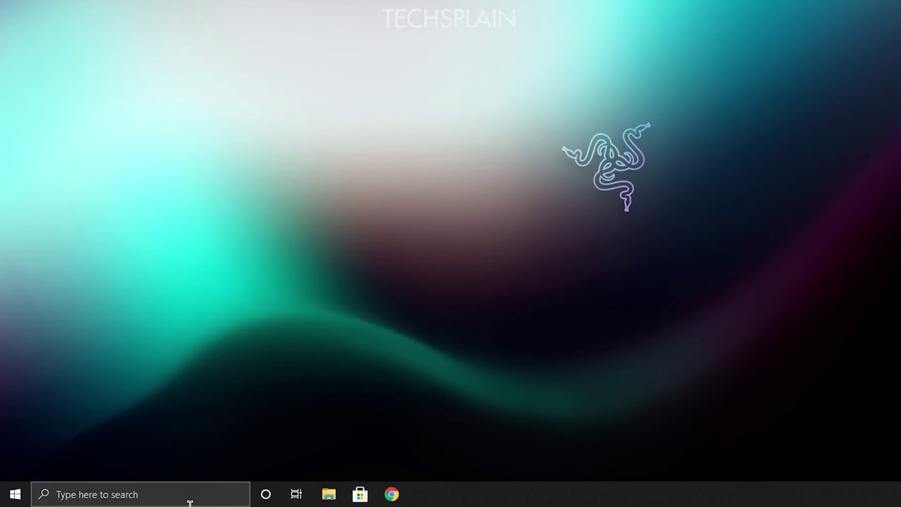
- Open Command Prompt and flush the DNS cache with 'ipconfig /flushdns'
click(190, 503)
text(cmd)
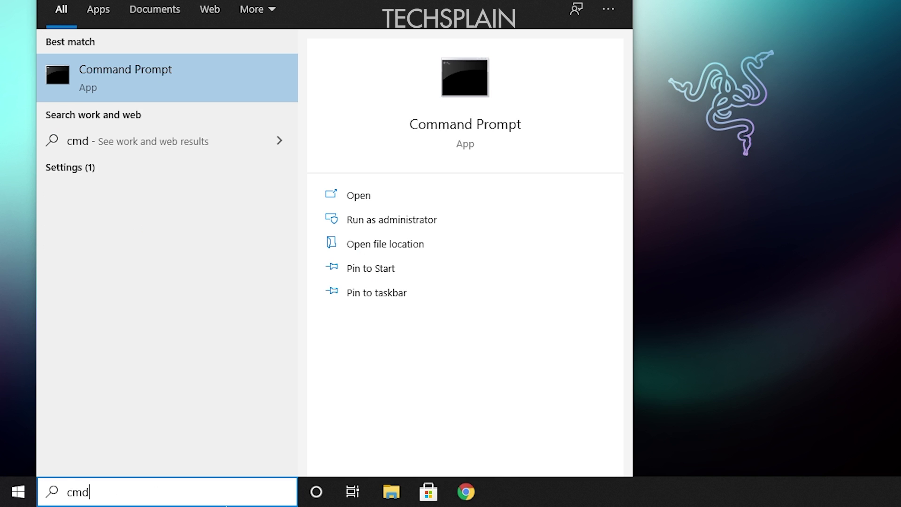
key(Escape)
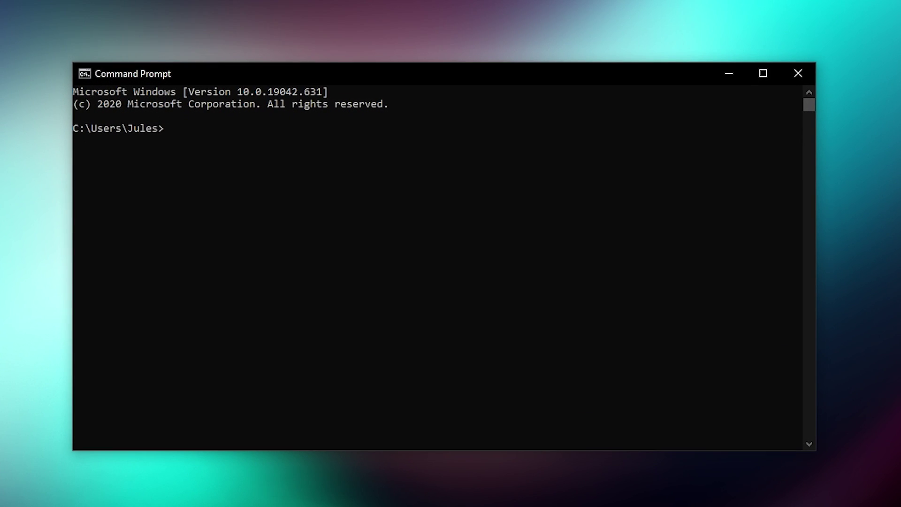
text(ipcn)
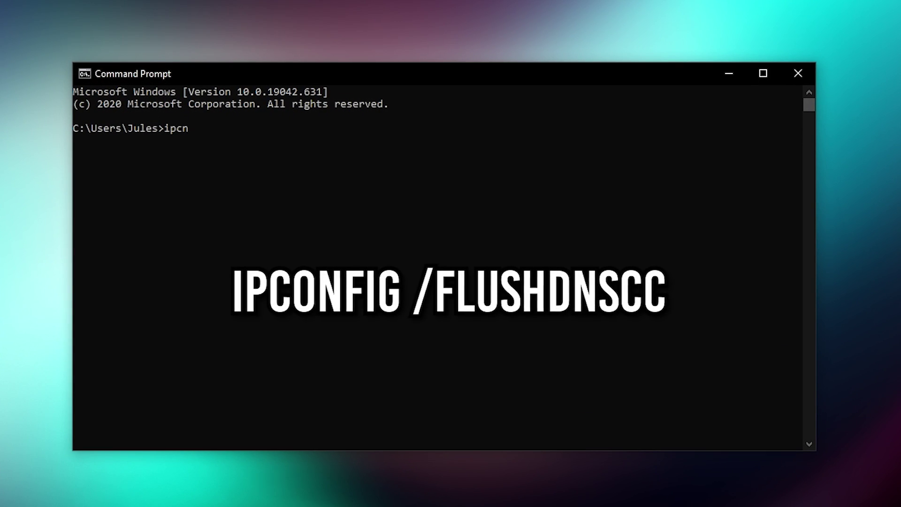
key(BackSpace)
text(onfig /)
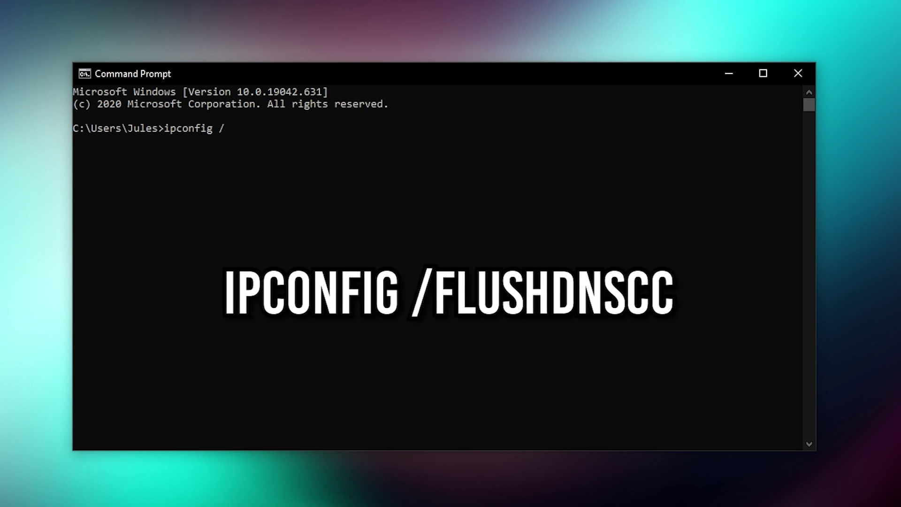
text(flushdns)
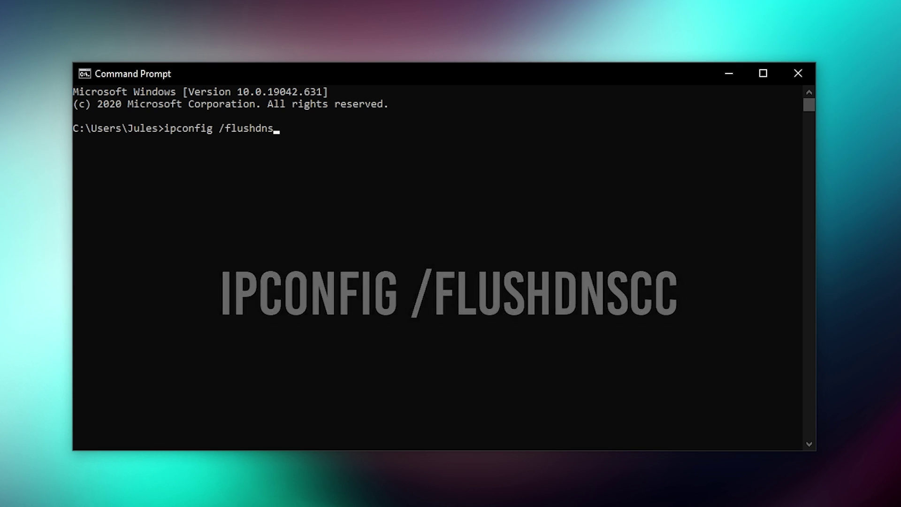
key(Return)
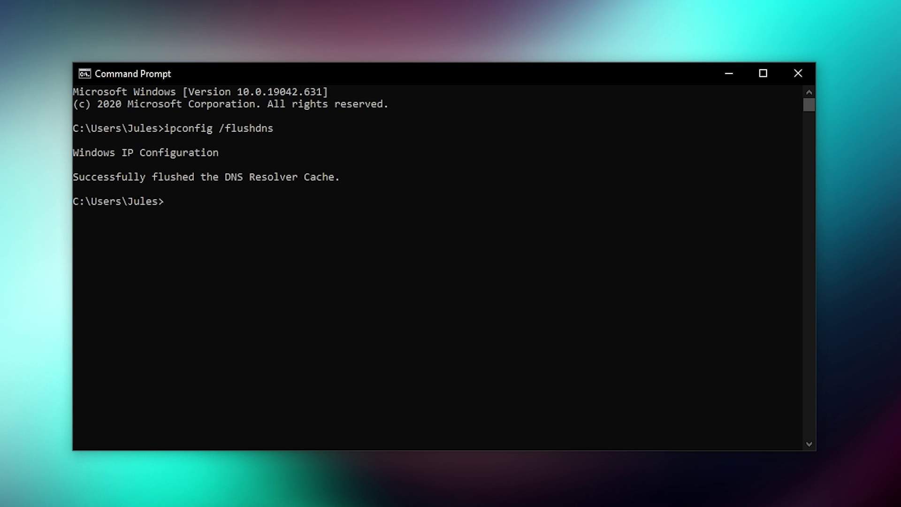
- Release and renew the IP address with 'ipconfig /release' and 'ipconfig /renew'
text(ipconfig)
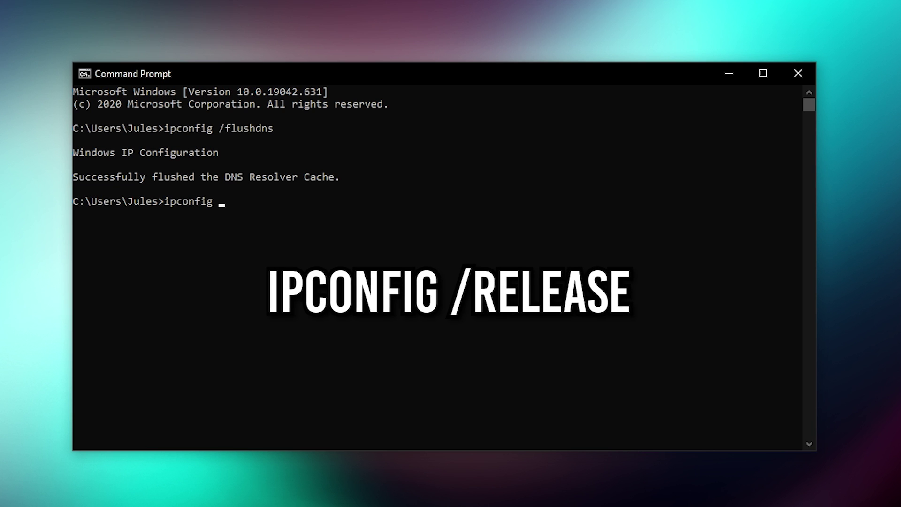
text(relsea)
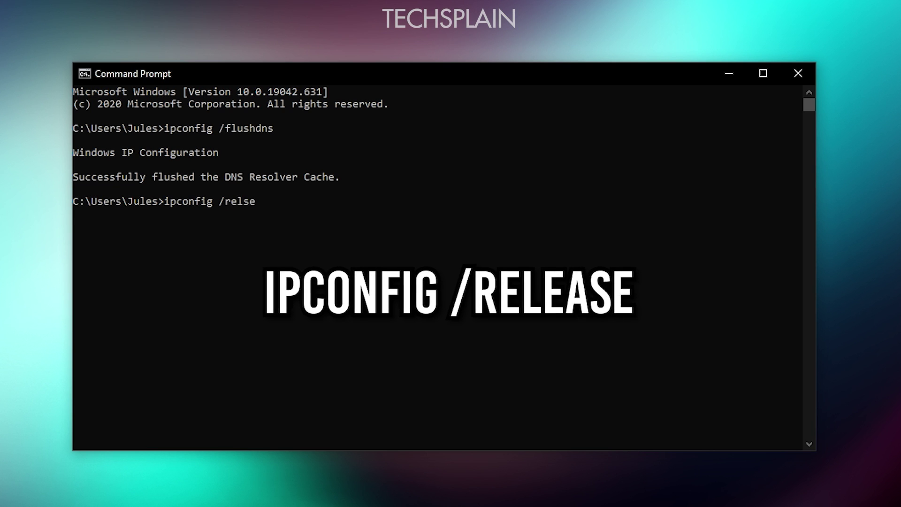
key(BackSpace)
key(BackSpace)
text(ease)
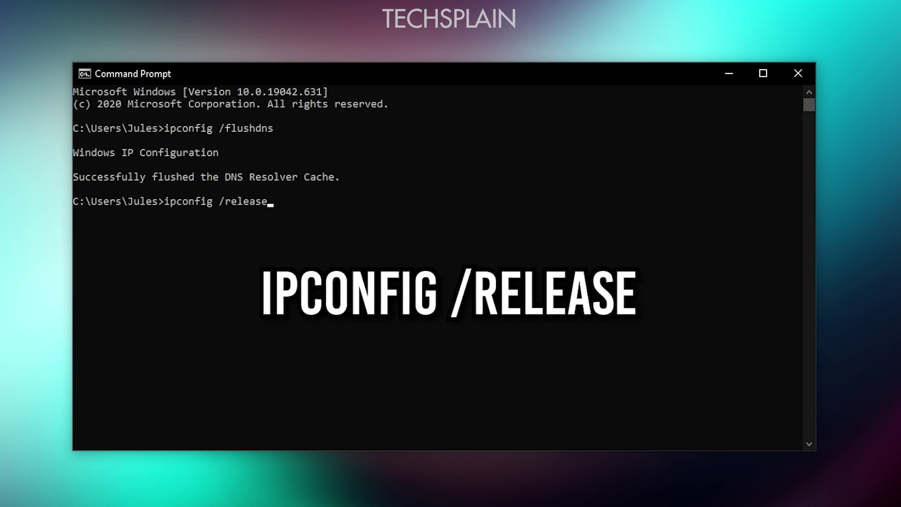
key(Return)
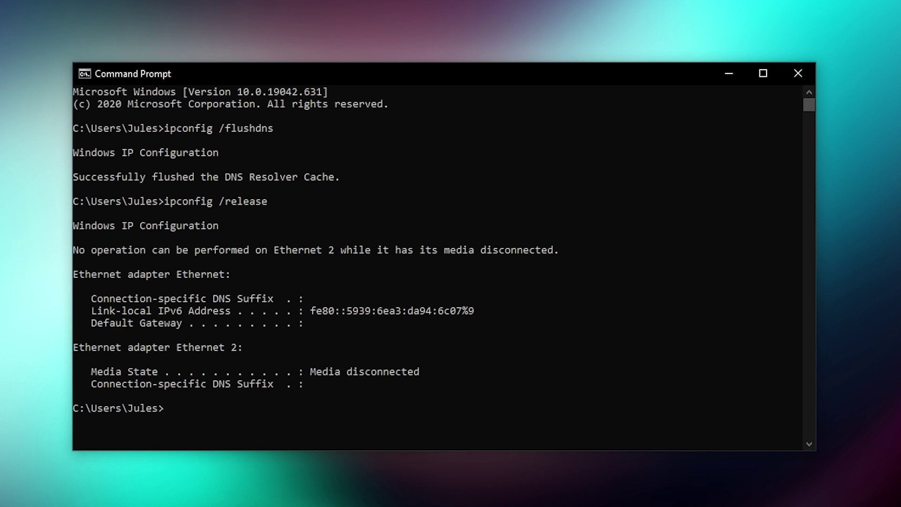
text(ipconfig)
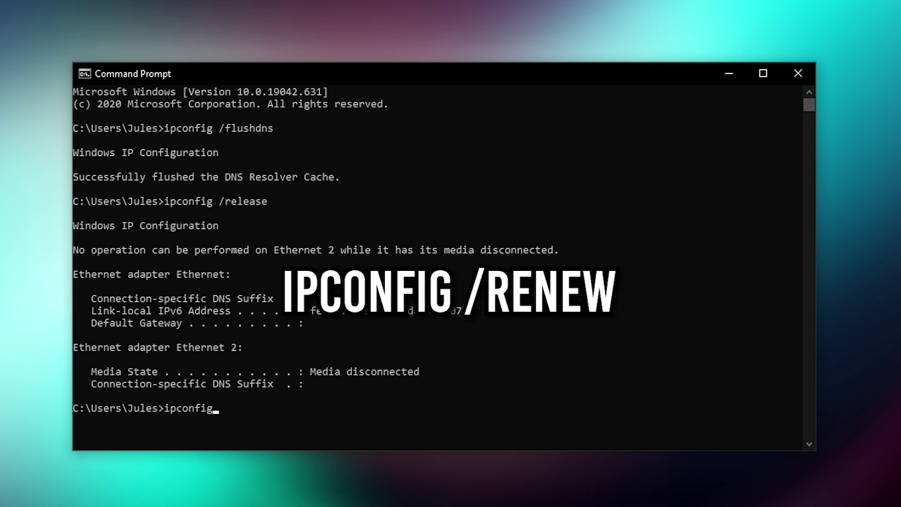
text( /)
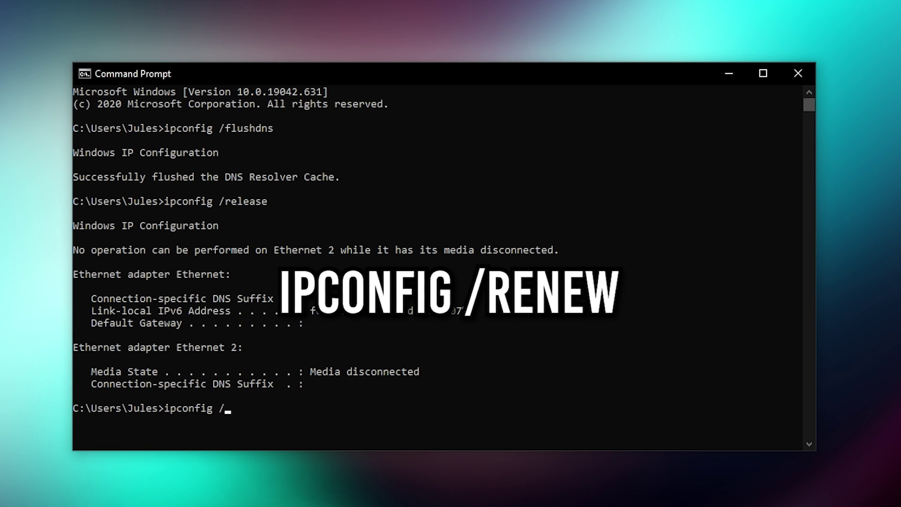
text(renew)
key(Return)
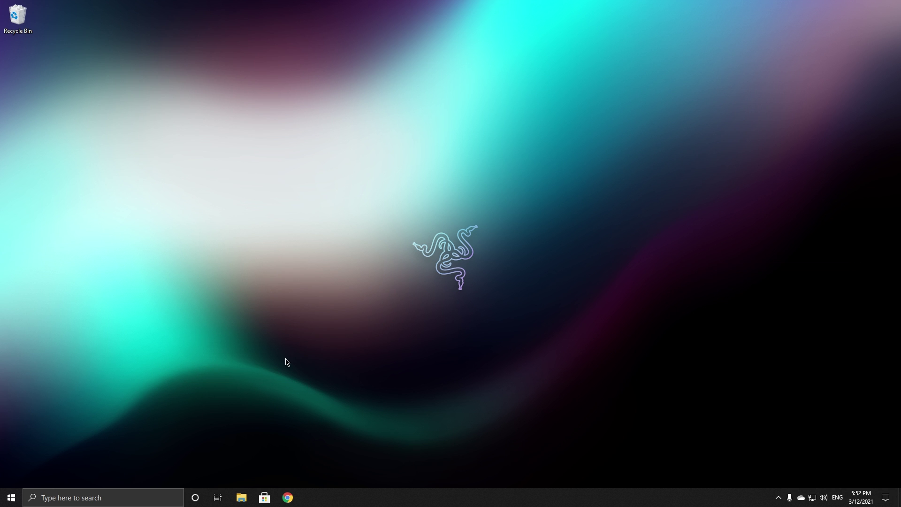
- Open Device Manager, expand Network adapters and bring up the Realtek PCIe GbE Family Controller's actions
click(141, 498)
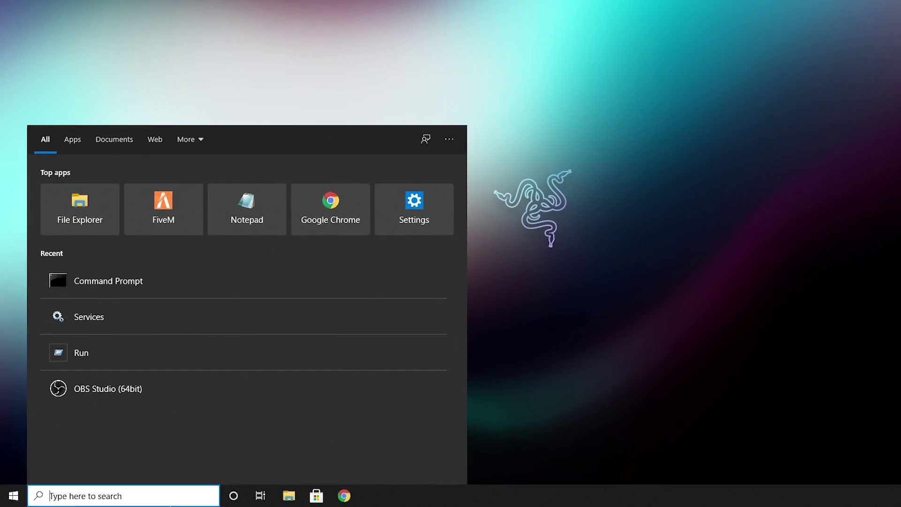
text(devi)
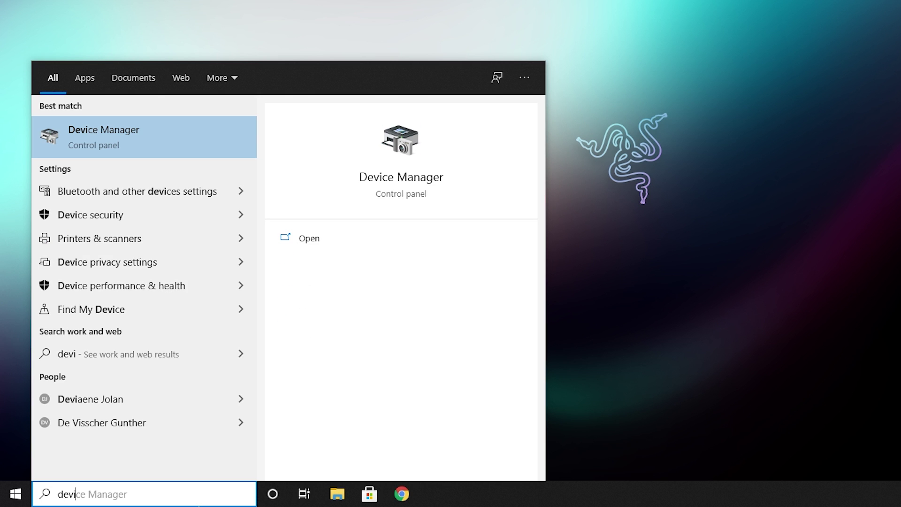
key(Return)
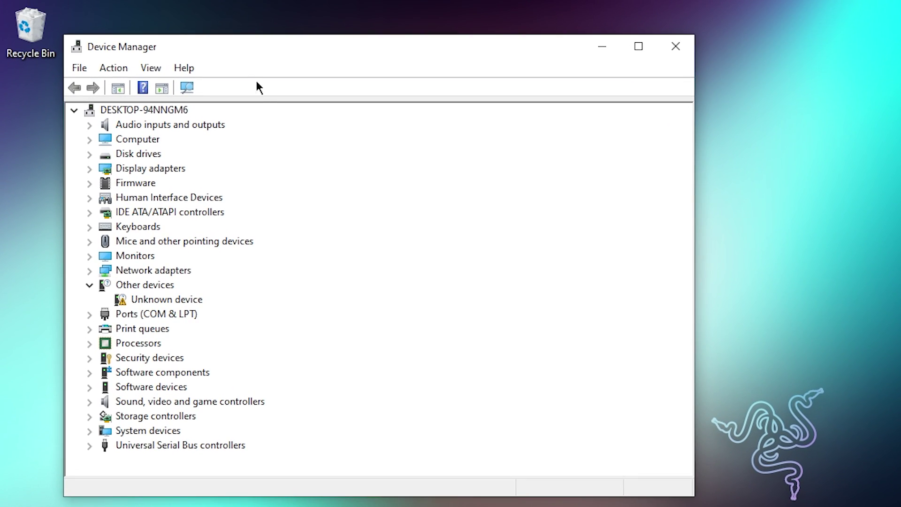
drag(240, 39, 404, 49)
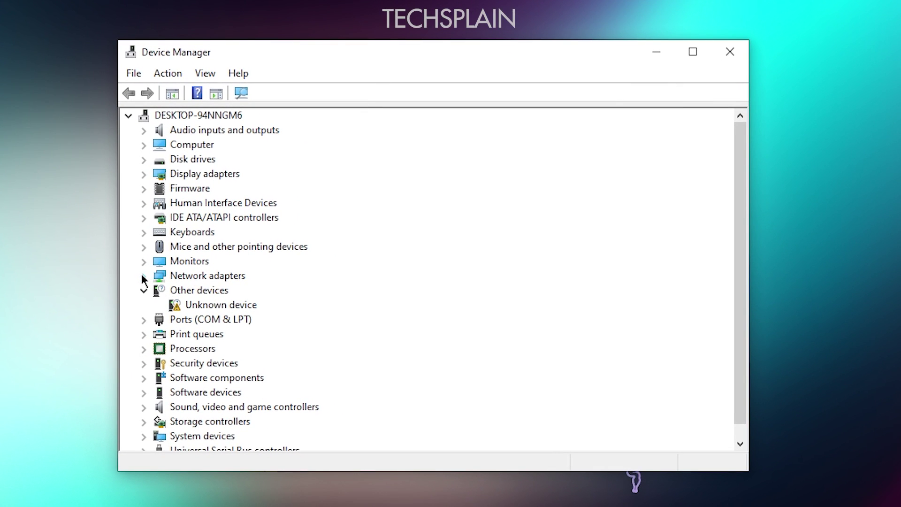
click(144, 276)
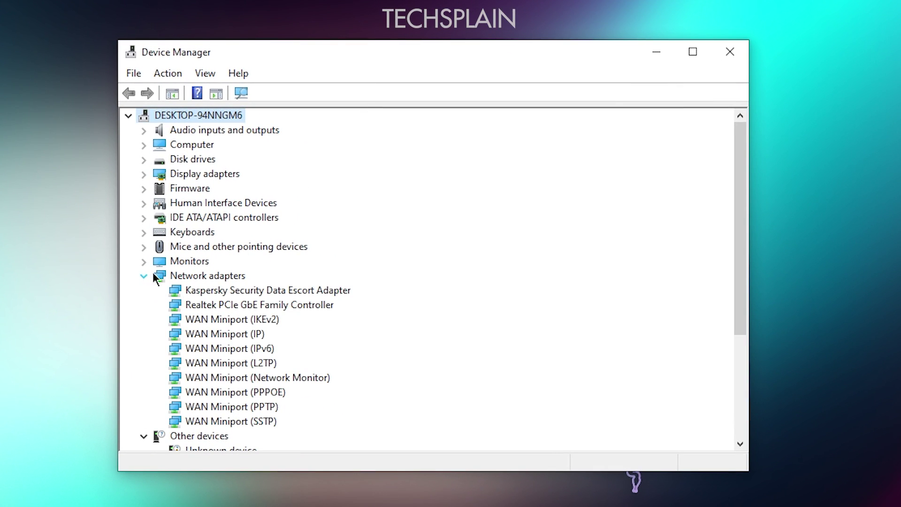
right_click(224, 304)
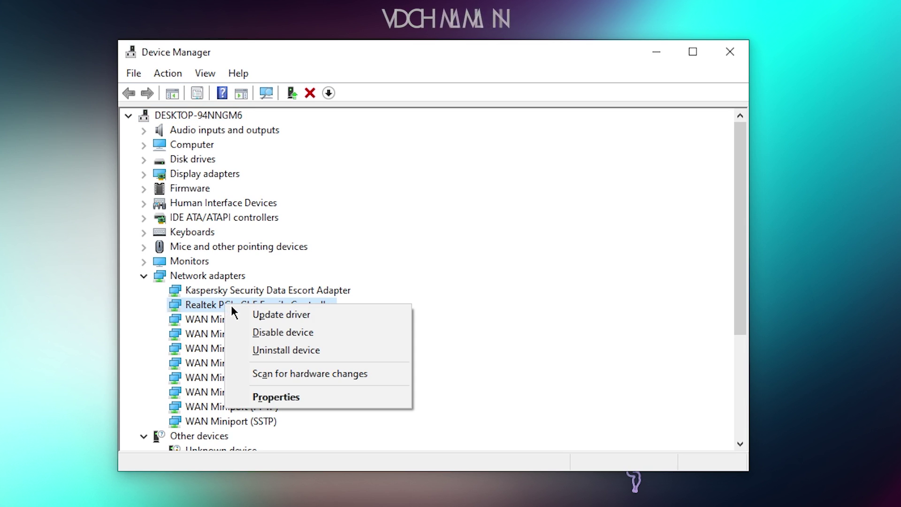